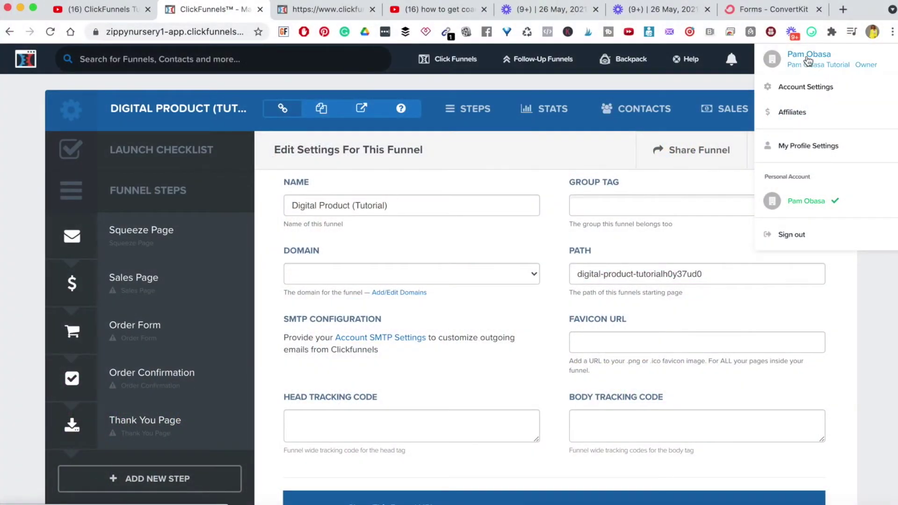
Step: Go to Account Settings and open the Integrations page under Setup
{"action": "left_click", "coordinate": [811, 61]}
{"action": "left_click", "coordinate": [813, 61]}
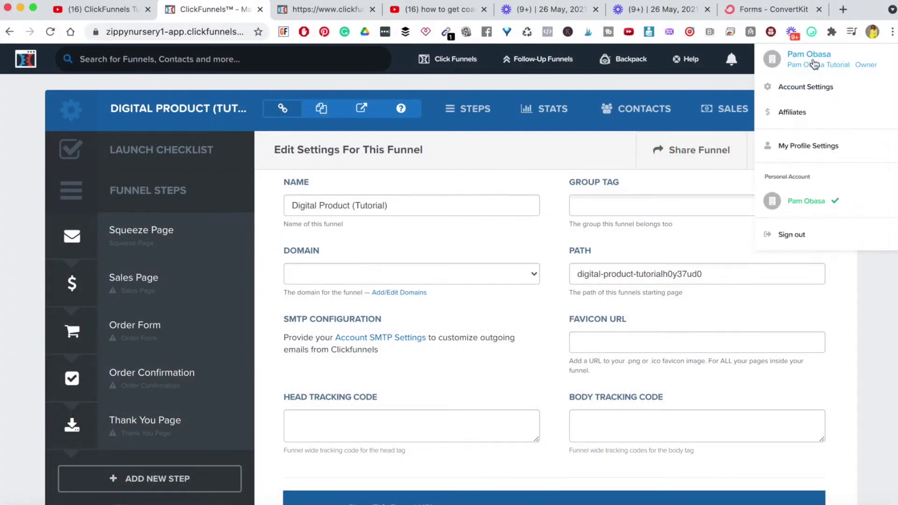
{"action": "left_click", "coordinate": [806, 96]}
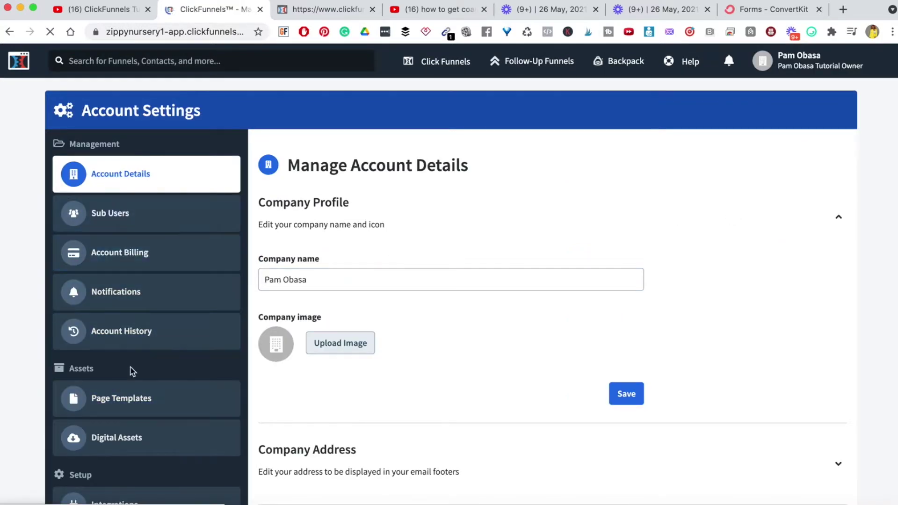
{"action": "scroll", "coordinate": [126, 360], "scroll_direction": "down", "scroll_amount": 4}
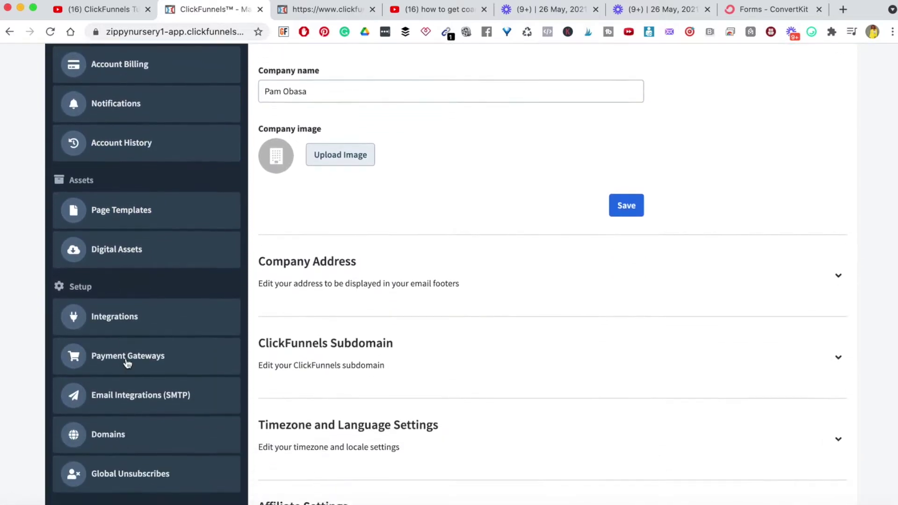
{"action": "left_click", "coordinate": [111, 319]}
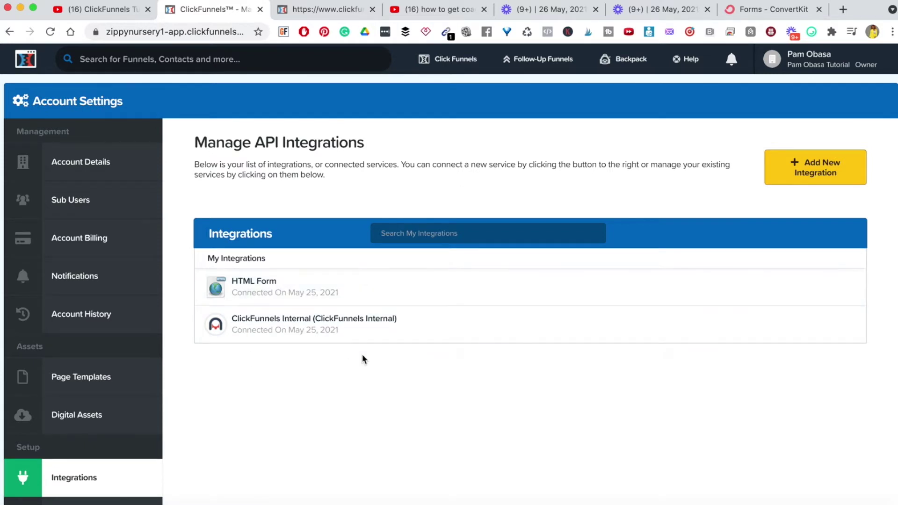
Step: Start a new integration and browse the available cards such as ActiveCampaign, Aweber and ConvertKit API
{"action": "left_click", "coordinate": [832, 179]}
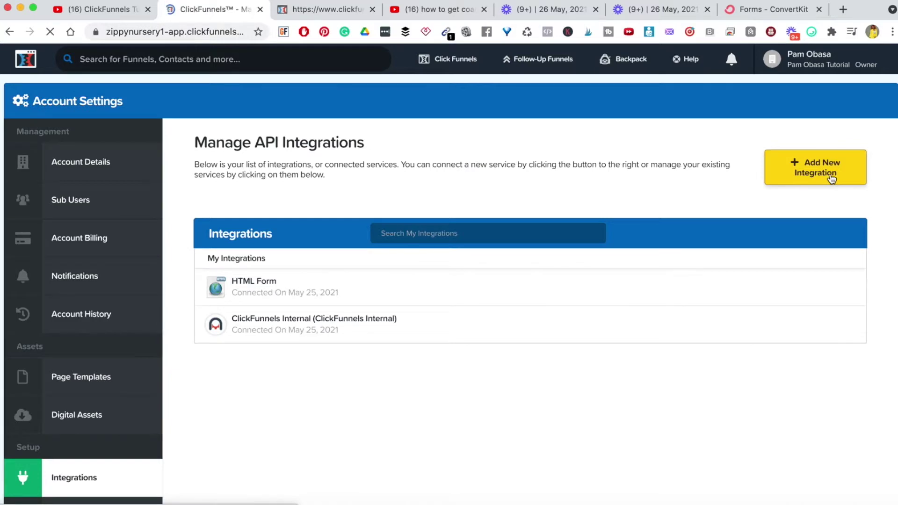
{"action": "scroll", "coordinate": [531, 312], "scroll_direction": "down", "scroll_amount": 2}
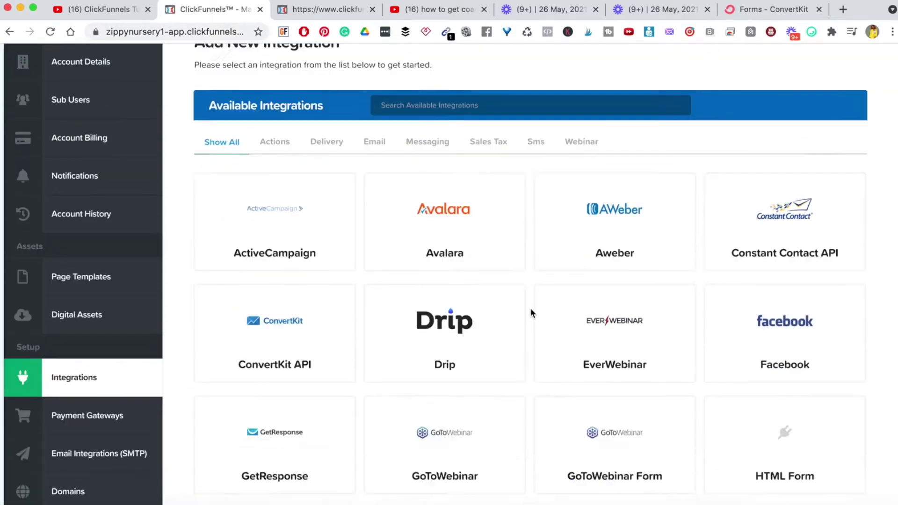
{"action": "scroll", "coordinate": [531, 311], "scroll_direction": "down", "scroll_amount": 2}
{"action": "scroll", "coordinate": [532, 312], "scroll_direction": "up", "scroll_amount": 2}
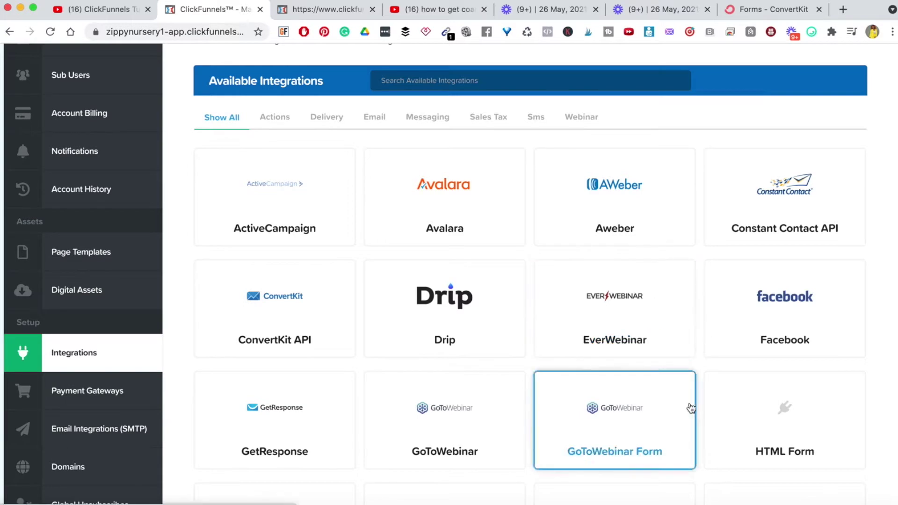
{"action": "scroll", "coordinate": [691, 408], "scroll_direction": "down", "scroll_amount": 5}
{"action": "scroll", "coordinate": [690, 407], "scroll_direction": "up", "scroll_amount": 5}
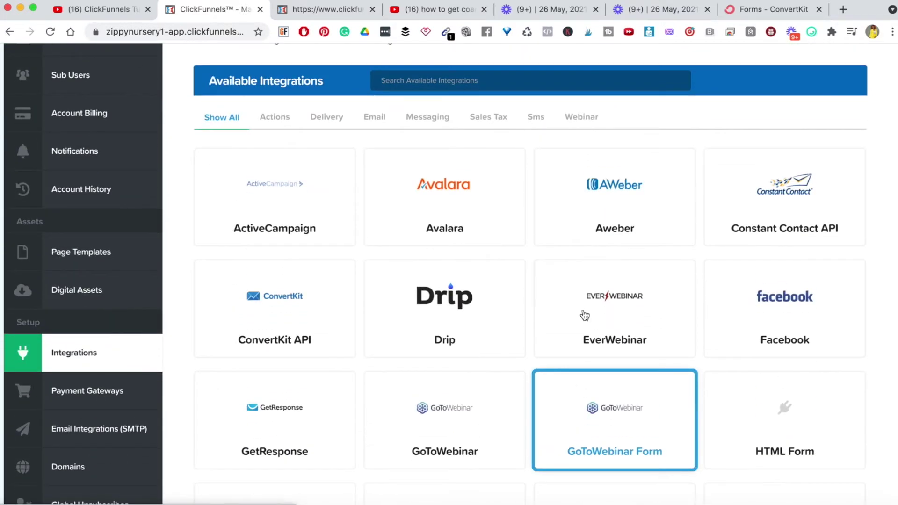
{"action": "scroll", "coordinate": [511, 293], "scroll_direction": "down", "scroll_amount": 5}
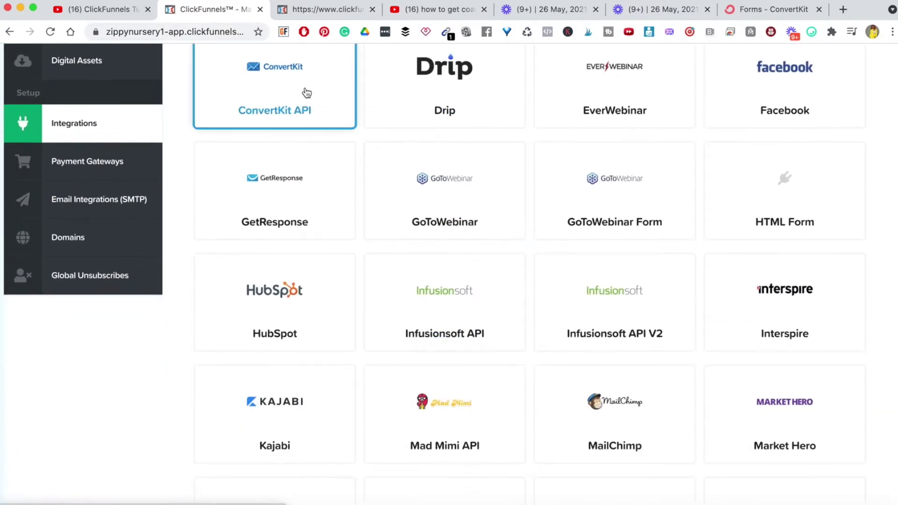
{"action": "scroll", "coordinate": [360, 286], "scroll_direction": "down", "scroll_amount": 5}
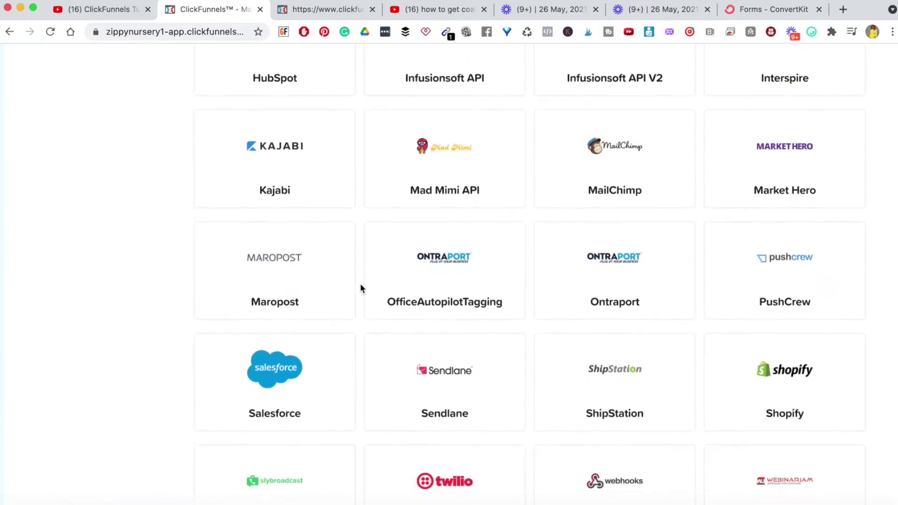
{"action": "scroll", "coordinate": [433, 378], "scroll_direction": "down", "scroll_amount": 5}
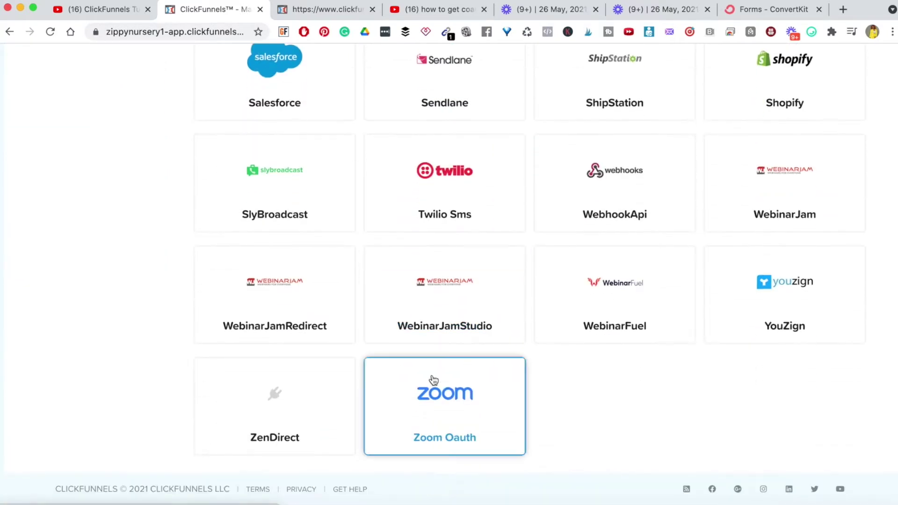
{"action": "scroll", "coordinate": [613, 187], "scroll_direction": "up", "scroll_amount": 4}
{"action": "scroll", "coordinate": [612, 214], "scroll_direction": "up", "scroll_amount": 5}
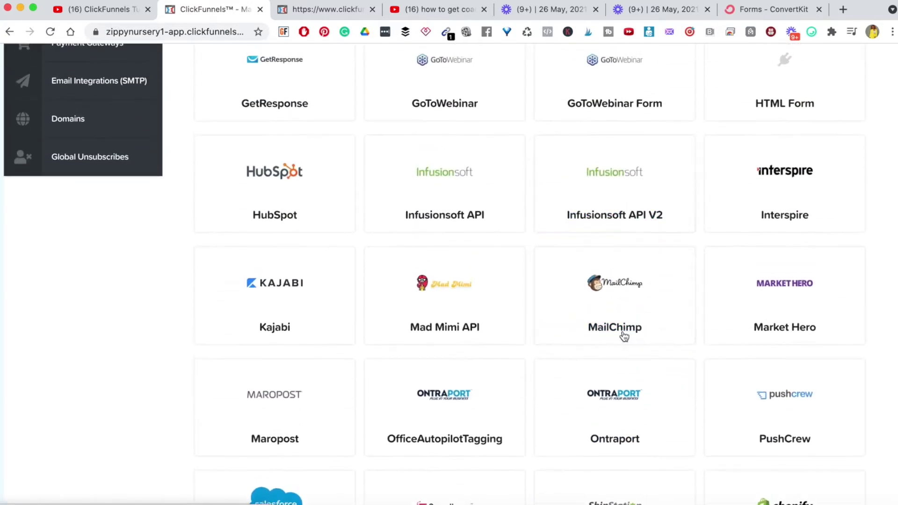
{"action": "scroll", "coordinate": [617, 195], "scroll_direction": "up", "scroll_amount": 10}
{"action": "scroll", "coordinate": [622, 412], "scroll_direction": "down", "scroll_amount": 2}
{"action": "scroll", "coordinate": [584, 420], "scroll_direction": "up", "scroll_amount": 1}
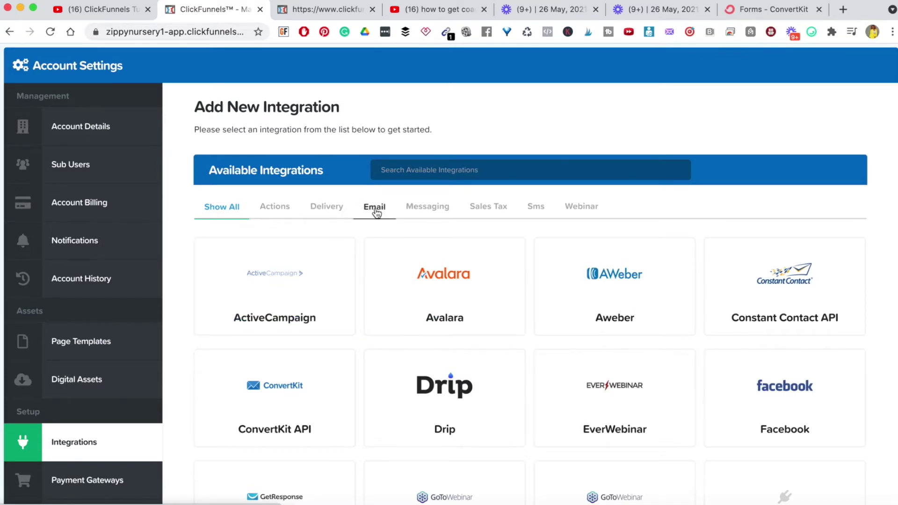
Step: Filter the catalogue to the Email category and browse options from Aweber to Sendlane
{"action": "left_click", "coordinate": [374, 243]}
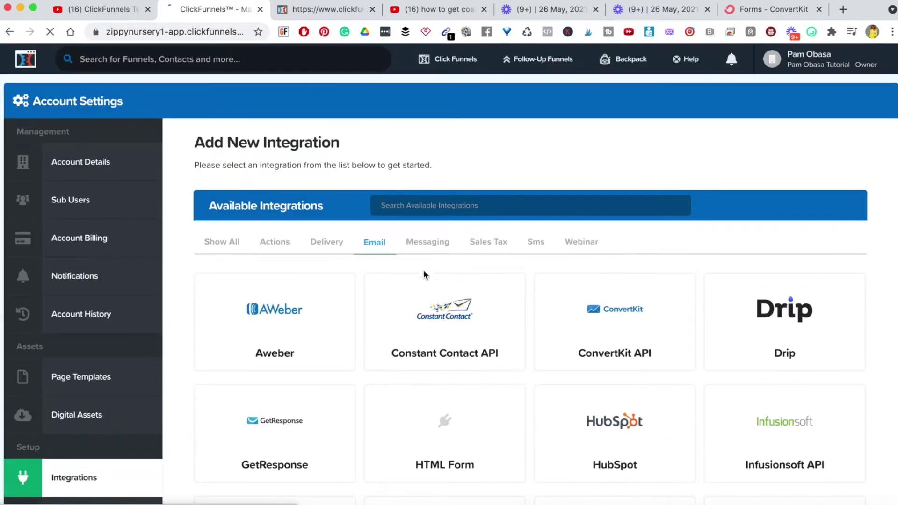
{"action": "scroll", "coordinate": [428, 380], "scroll_direction": "down", "scroll_amount": 6}
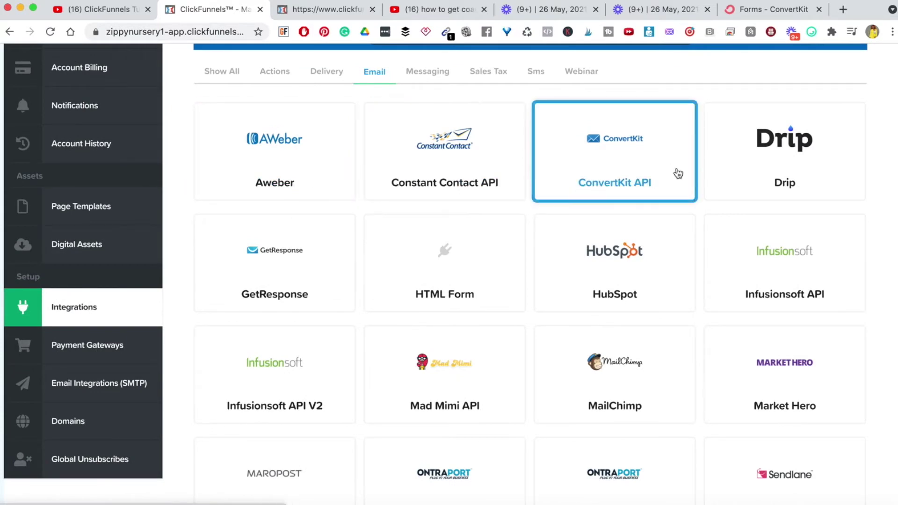
{"action": "scroll", "coordinate": [786, 237], "scroll_direction": "down", "scroll_amount": 2}
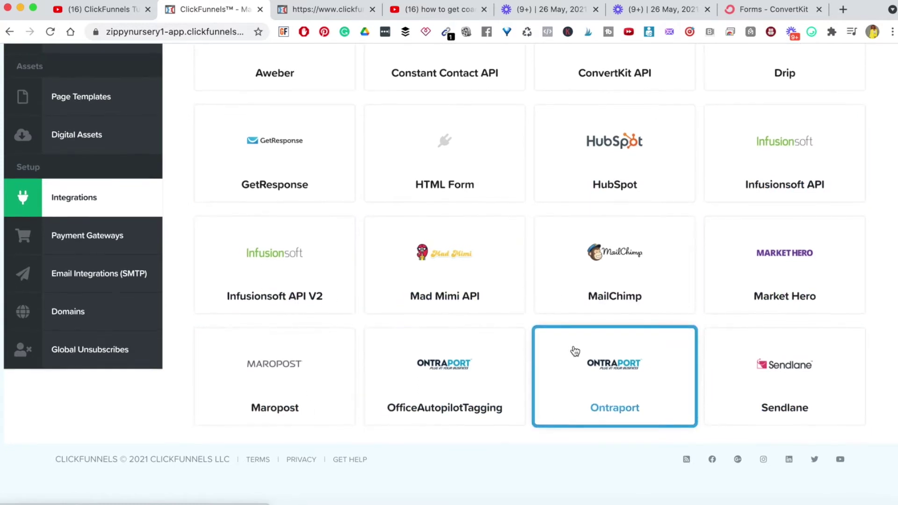
{"action": "scroll", "coordinate": [578, 351], "scroll_direction": "up", "scroll_amount": 6}
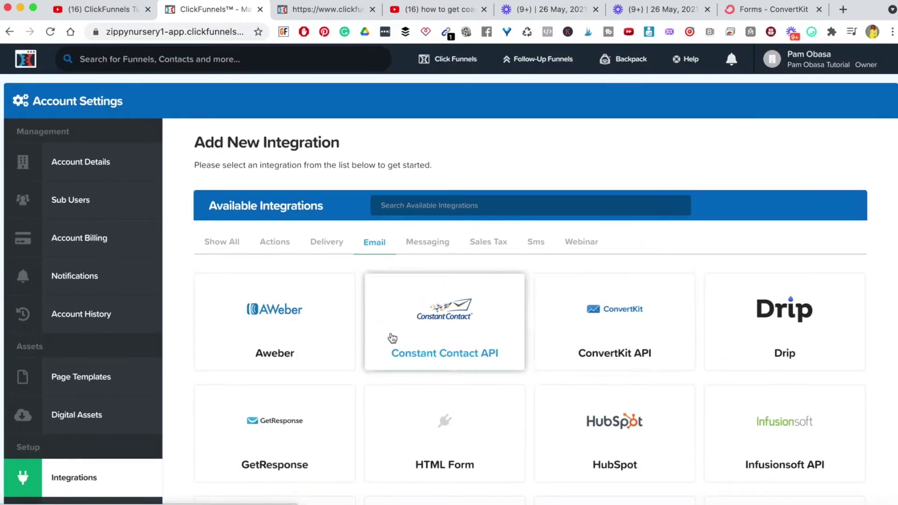
{"action": "scroll", "coordinate": [391, 337], "scroll_direction": "down", "scroll_amount": 3}
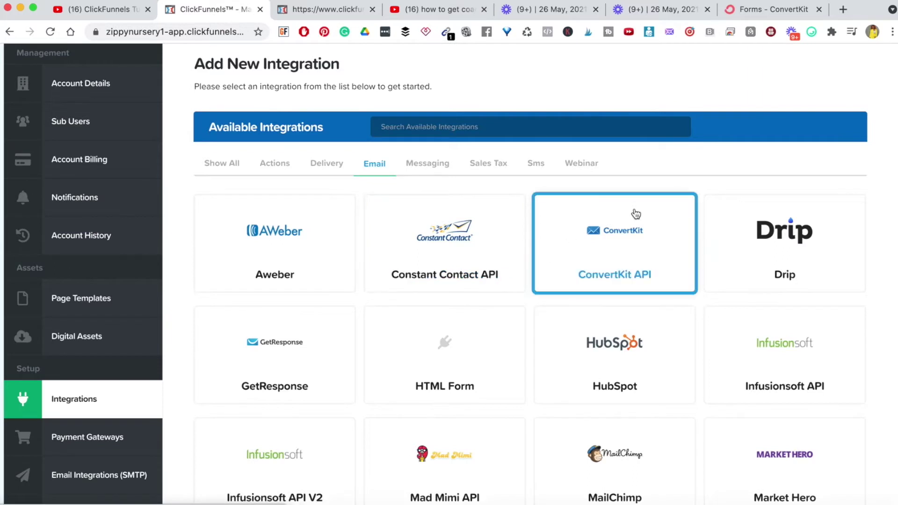
Step: Choose ConvertKit API, nickname it 'Convertkit Integration', and switch to the ConvertKit Forms tab
{"action": "left_click", "coordinate": [629, 238]}
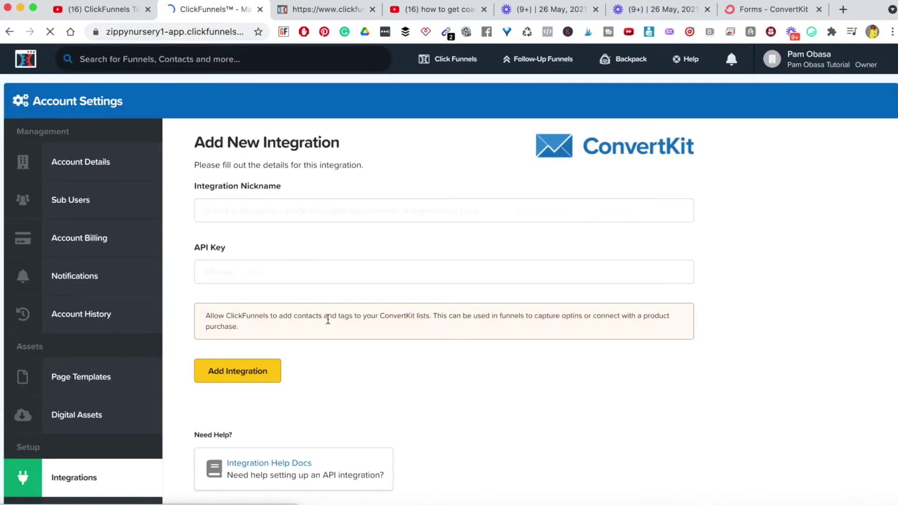
{"action": "scroll", "coordinate": [300, 262], "scroll_direction": "down", "scroll_amount": 2}
{"action": "left_click", "coordinate": [247, 167]}
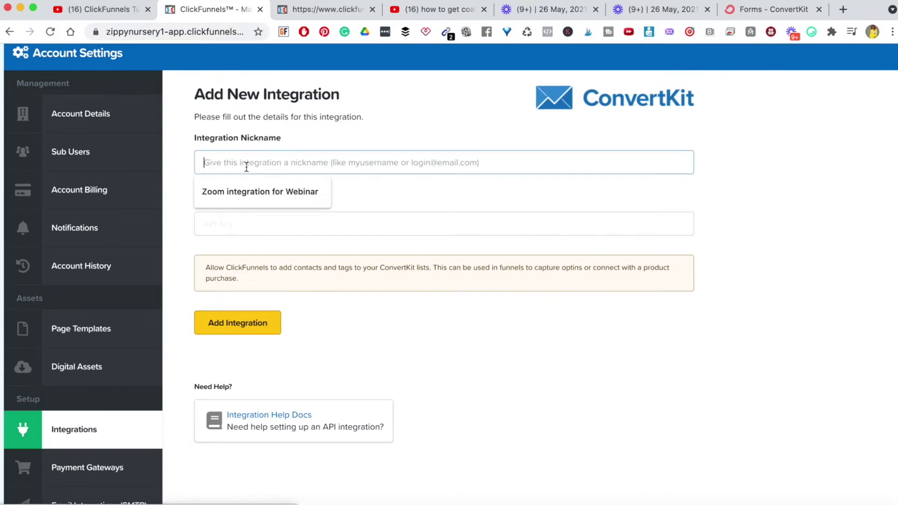
{"action": "type", "text": "c"}
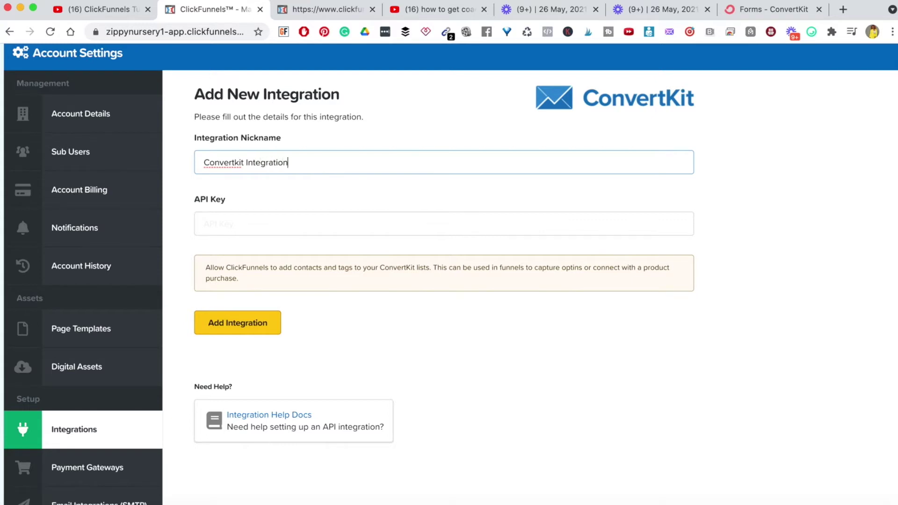
{"action": "left_click", "coordinate": [302, 185]}
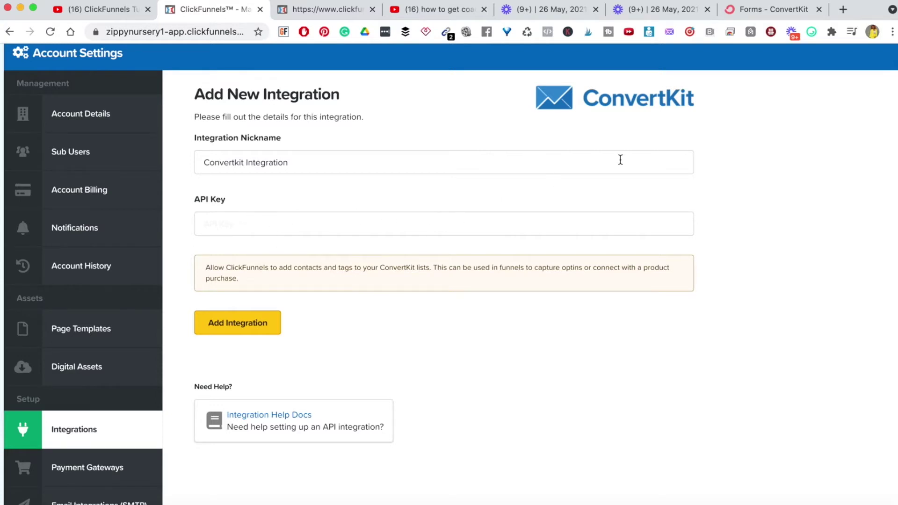
{"action": "left_click", "coordinate": [758, 12]}
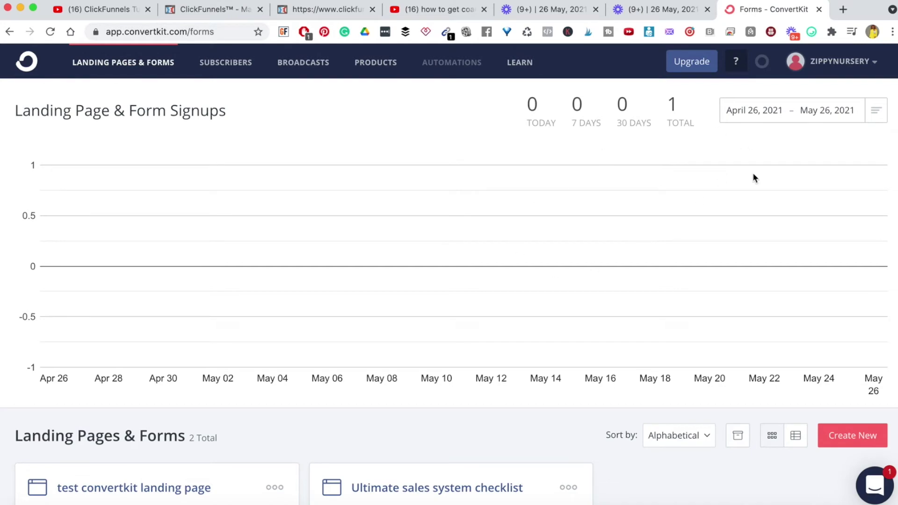
Step: Open ConvertKit's Account settings from the ZIPPYNURSERY account menu
{"action": "scroll", "coordinate": [754, 177], "scroll_direction": "down", "scroll_amount": 3}
{"action": "scroll", "coordinate": [732, 185], "scroll_direction": "up", "scroll_amount": 3}
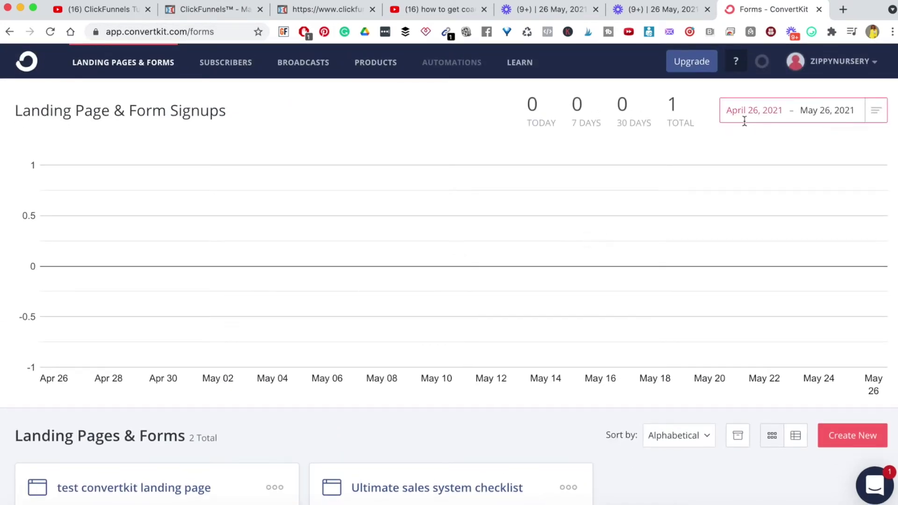
{"action": "left_click", "coordinate": [829, 69]}
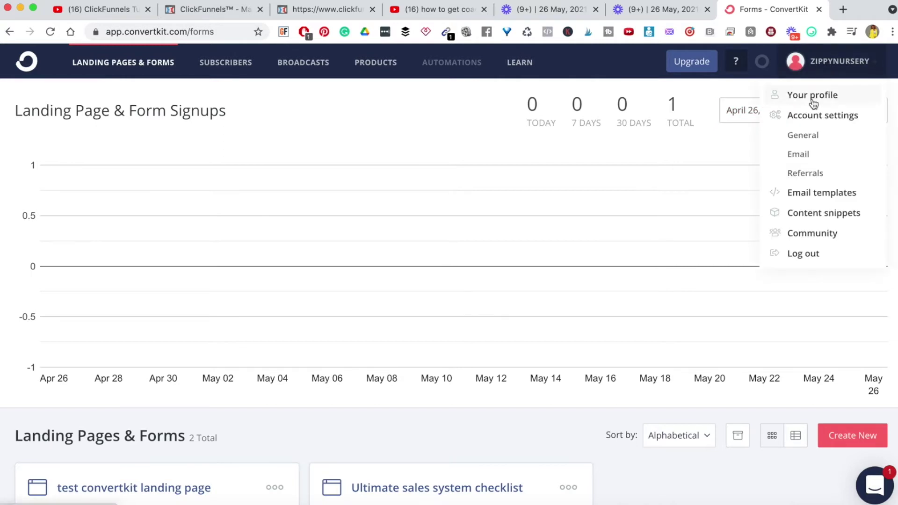
{"action": "left_click", "coordinate": [818, 117]}
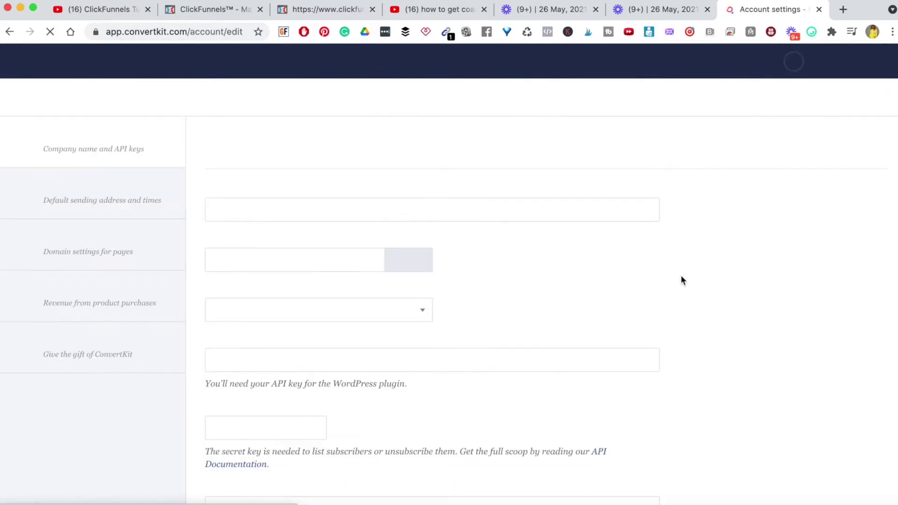
Step: Copy the account API key and return to the ClickFunnels integration form
{"action": "scroll", "coordinate": [283, 329], "scroll_direction": "down", "scroll_amount": 3}
{"action": "left_click", "coordinate": [214, 279]}
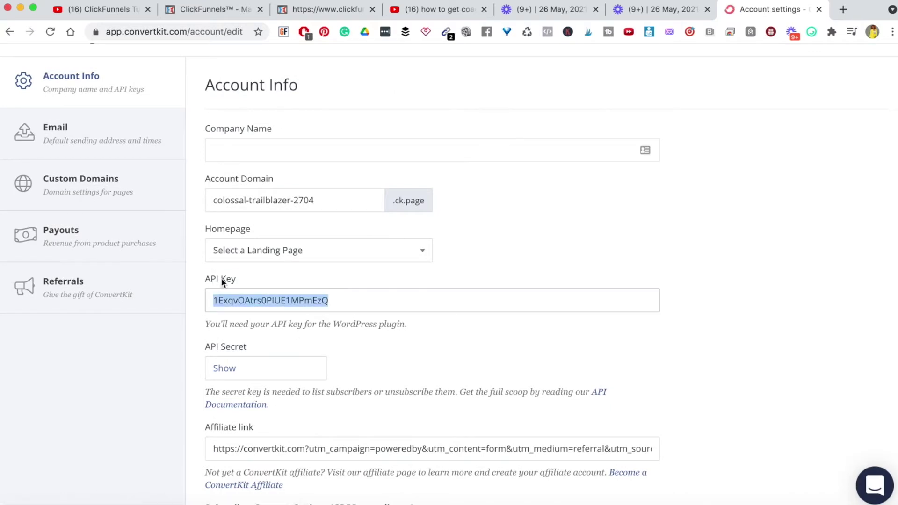
{"action": "key", "text": "ctrl+c"}
{"action": "left_click", "coordinate": [224, 11]}
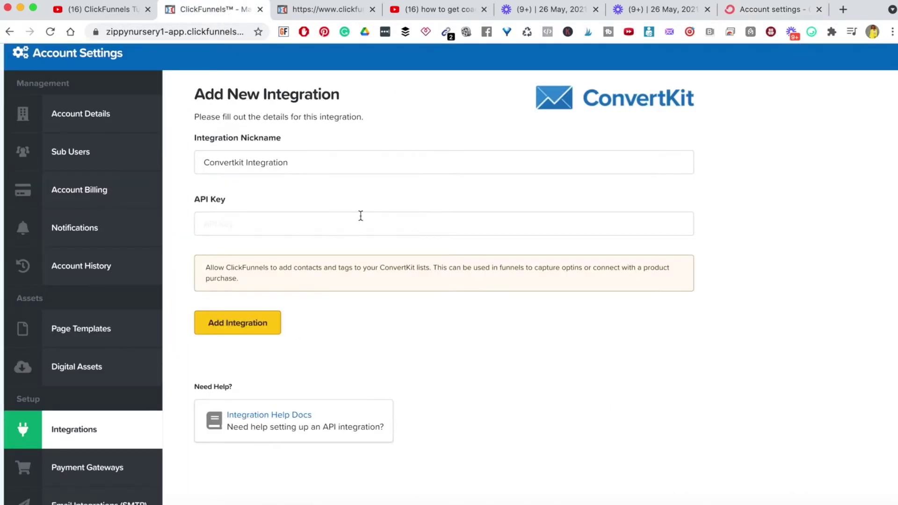
Step: Paste the ConvertKit API key into the form and save the integration
{"action": "left_click", "coordinate": [242, 230]}
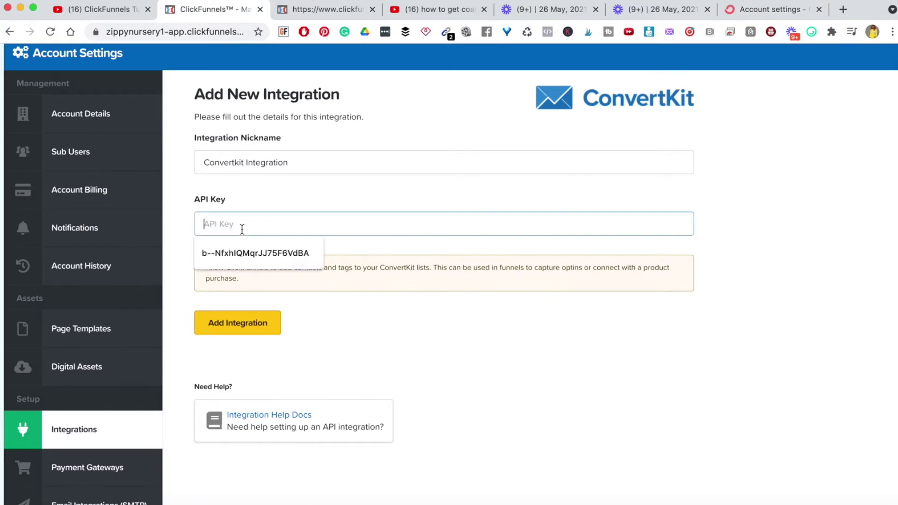
{"action": "key", "text": "ctrl+v"}
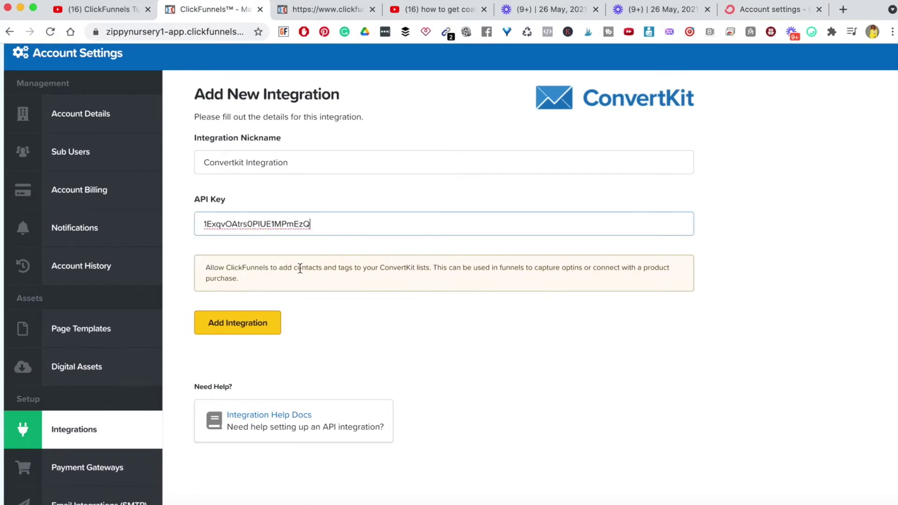
{"action": "left_click", "coordinate": [236, 327]}
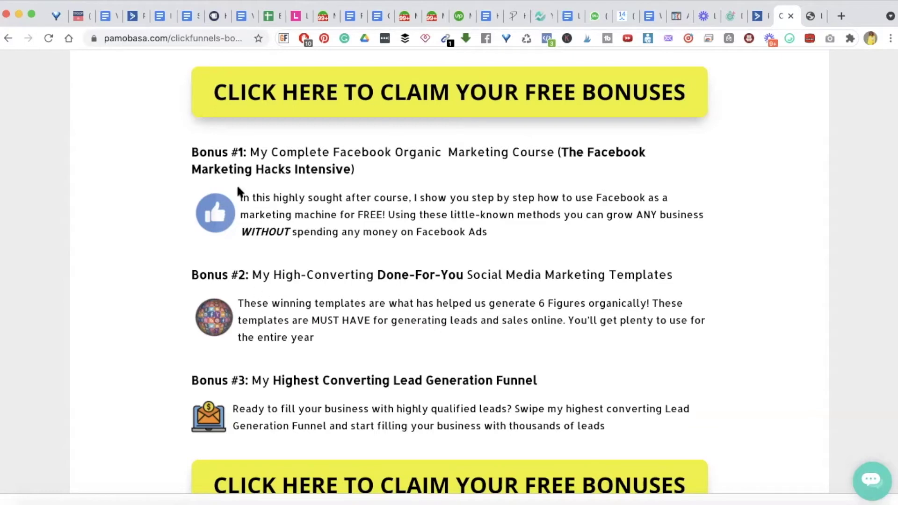
{"action": "triple_click", "coordinate": [236, 162]}
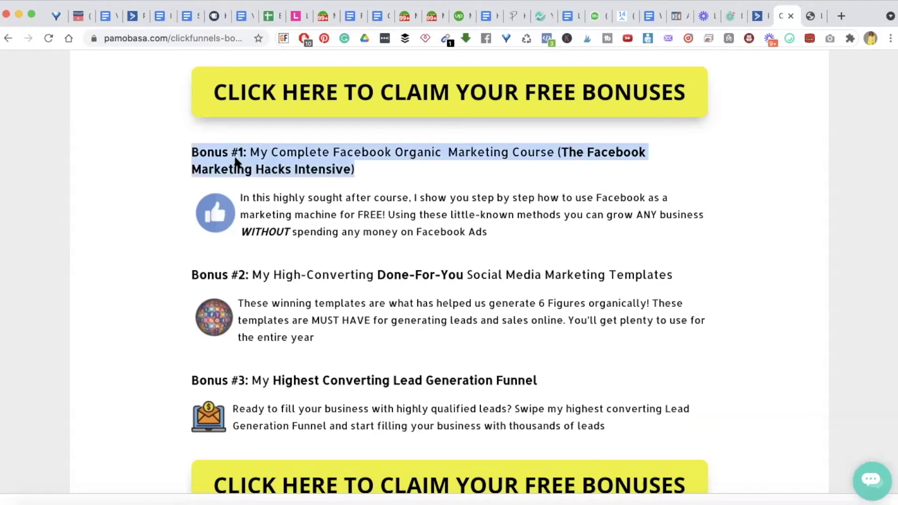
{"action": "triple_click", "coordinate": [248, 276]}
{"action": "triple_click", "coordinate": [270, 383]}
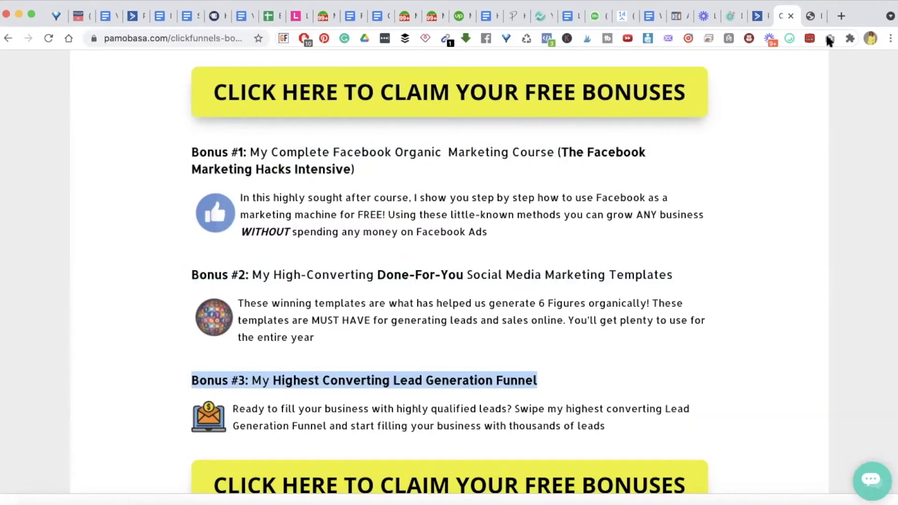
{"action": "key", "text": "super+t"}
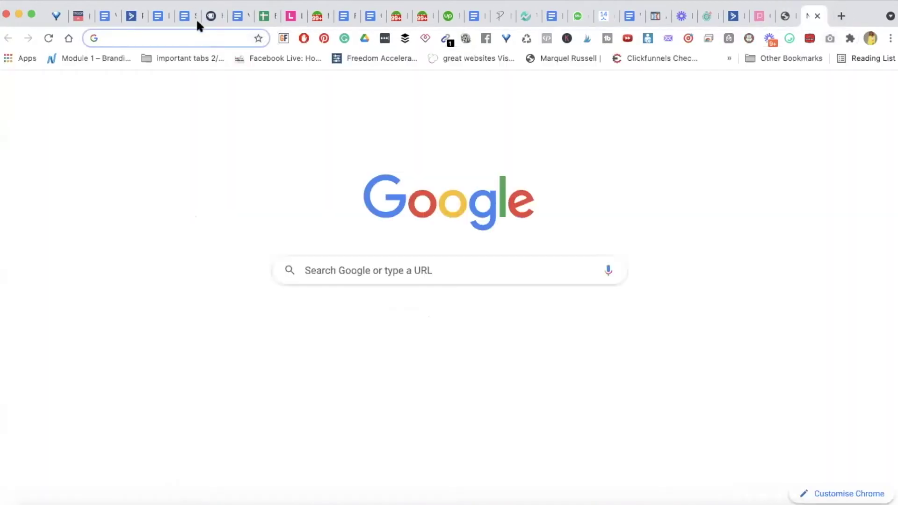
{"action": "type", "text": "wwww"}
{"action": "key", "text": "BackSpace"}
{"action": "type", "text": ".pam"}
{"action": "type", "text": "oba"}
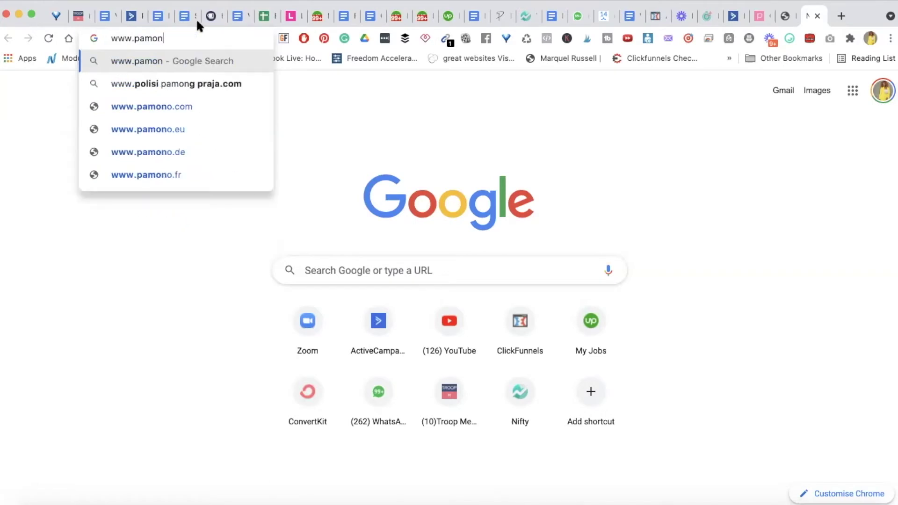
{"action": "type", "text": "sa"}
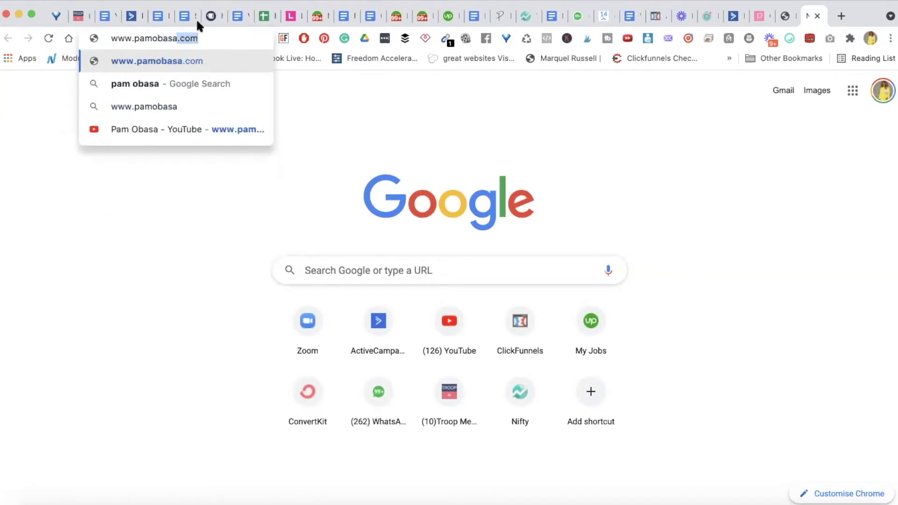
{"action": "type", "text": ".com/"}
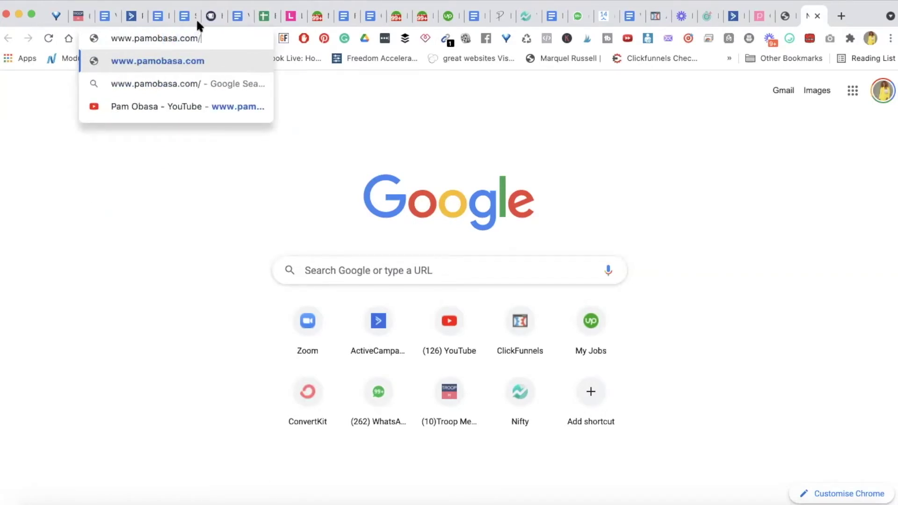
{"action": "type", "text": "clickfunnel"}
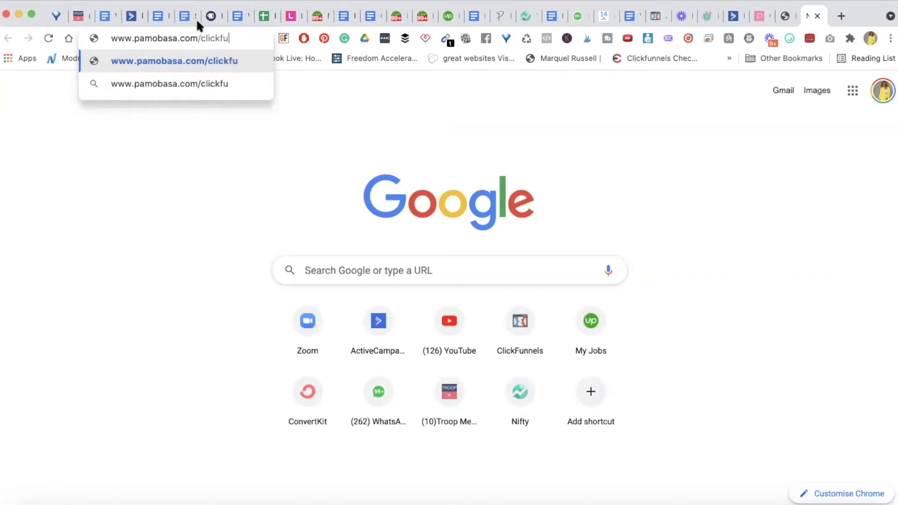
{"action": "key", "text": "BackSpace"}
{"action": "key", "text": "BackSpace"}
{"action": "key", "text": "BackSpace"}
{"action": "type", "text": "nels-bonus"}
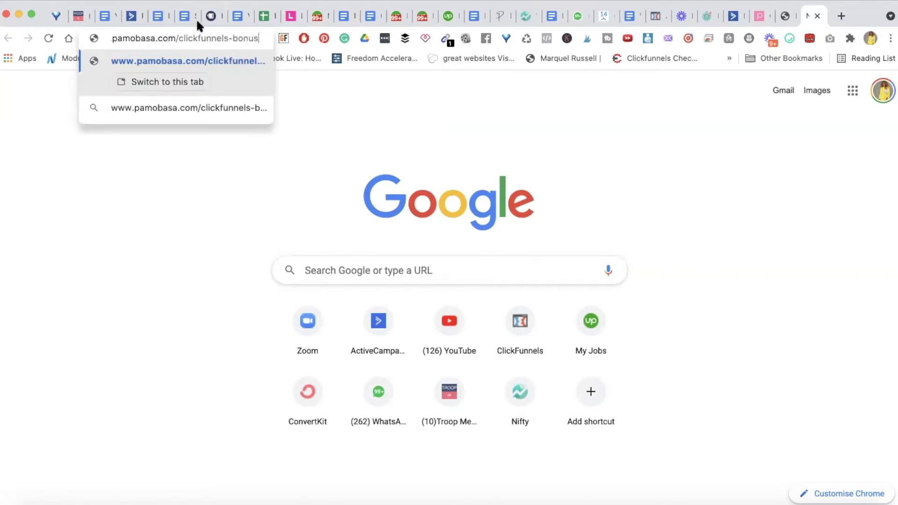
{"action": "key", "text": "Return"}
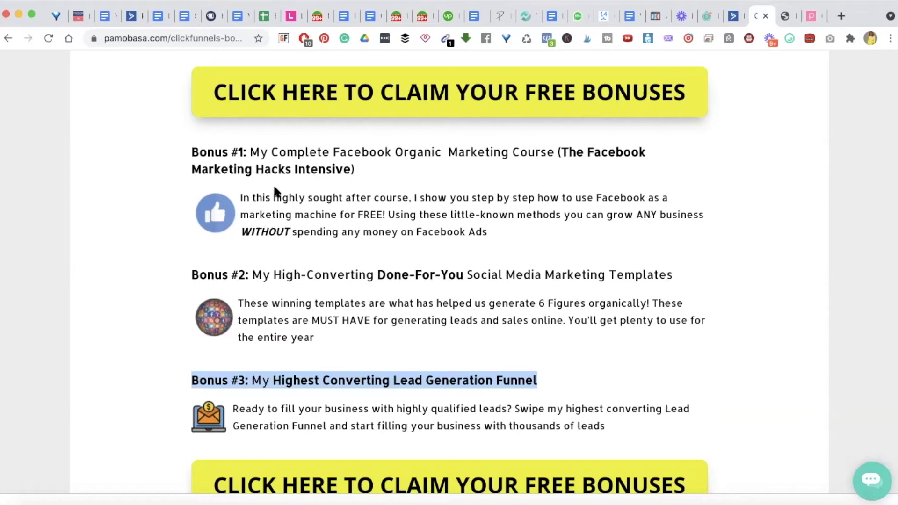
Step: Highlight the Bonus #1 heading and its Facebook marketing course description
{"action": "left_click", "coordinate": [267, 152]}
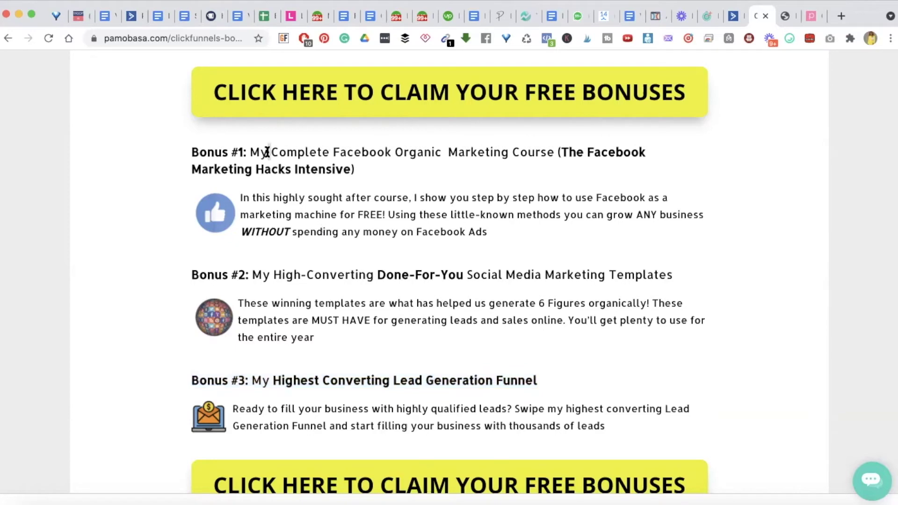
{"action": "triple_click", "coordinate": [267, 152]}
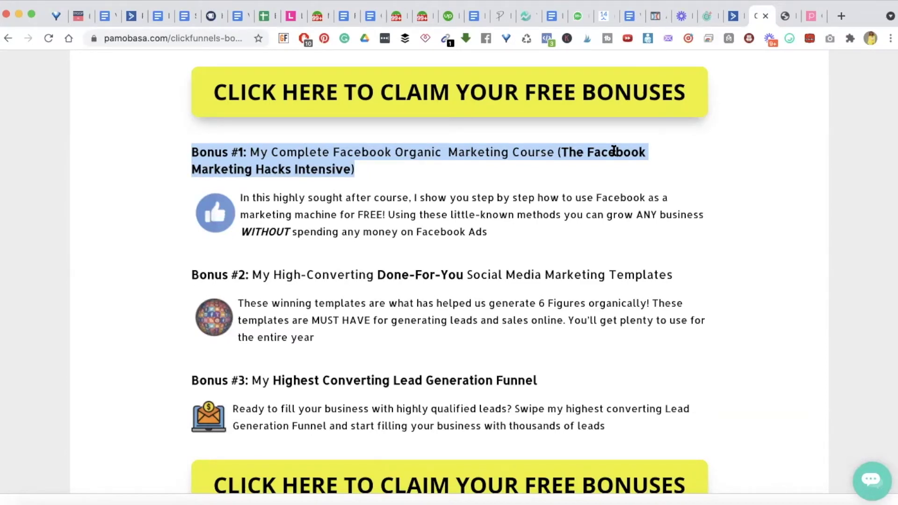
{"action": "triple_click", "coordinate": [471, 208]}
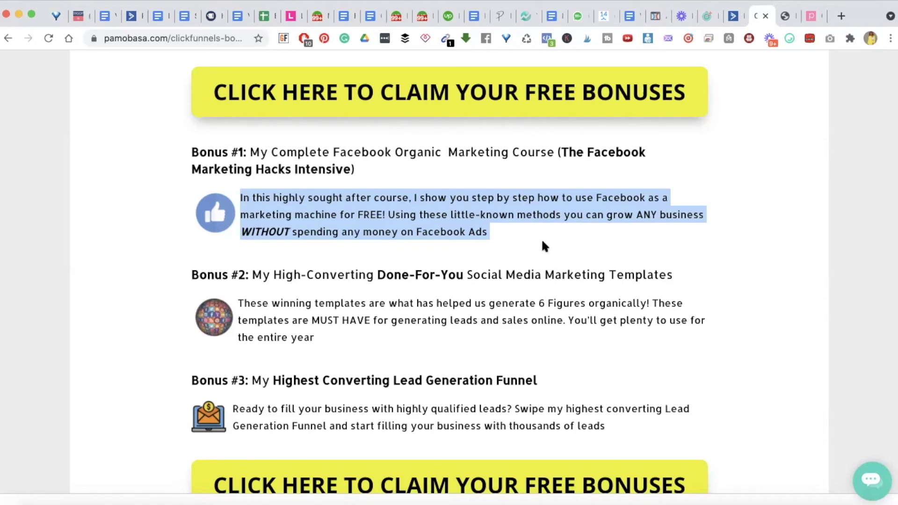
Step: Highlight the Bonus #2 social media templates heading and description, then the Bonus #3 heading
{"action": "left_click", "coordinate": [538, 253]}
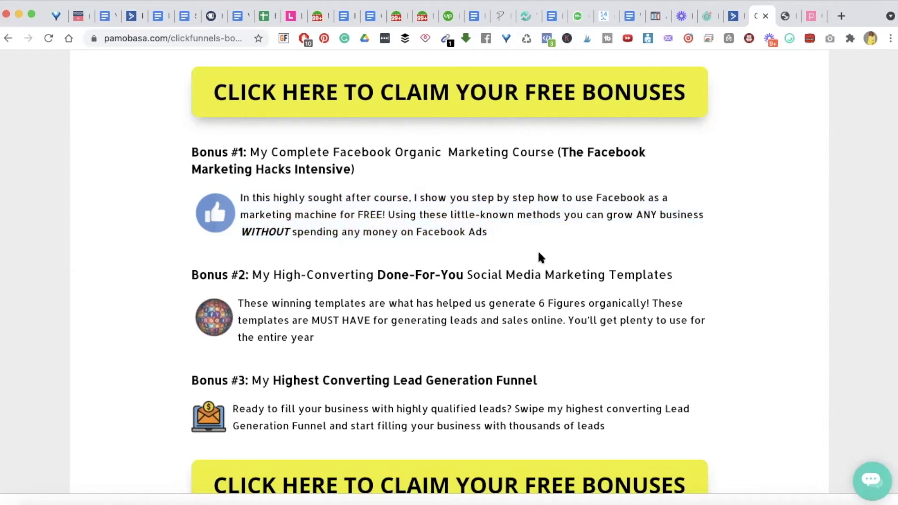
{"action": "triple_click", "coordinate": [528, 277]}
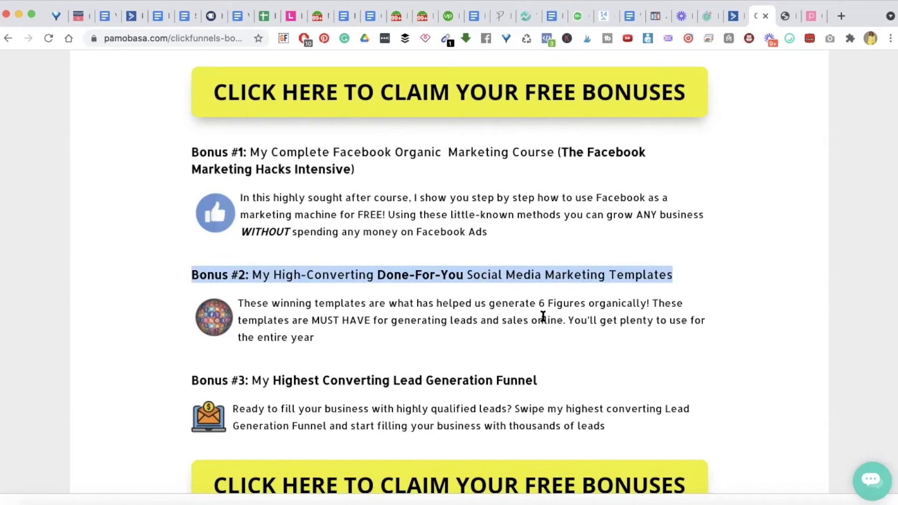
{"action": "left_click", "coordinate": [522, 302]}
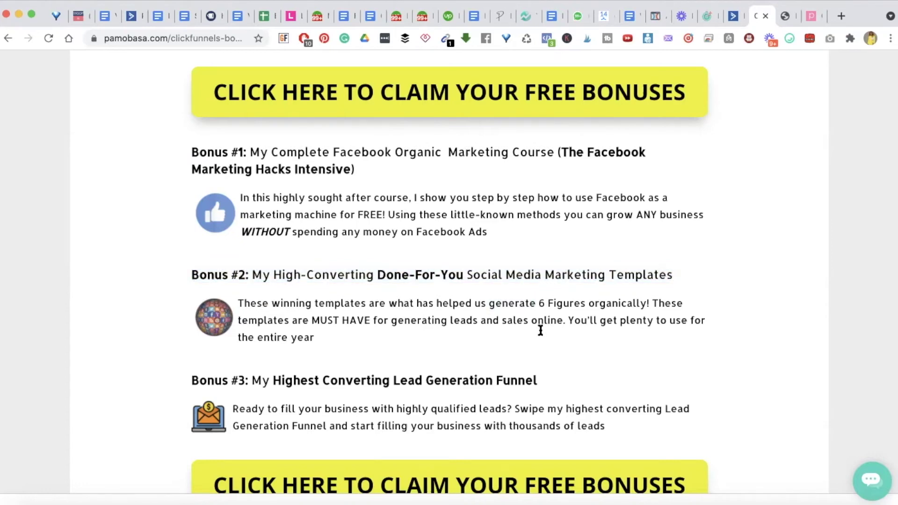
{"action": "triple_click", "coordinate": [531, 305]}
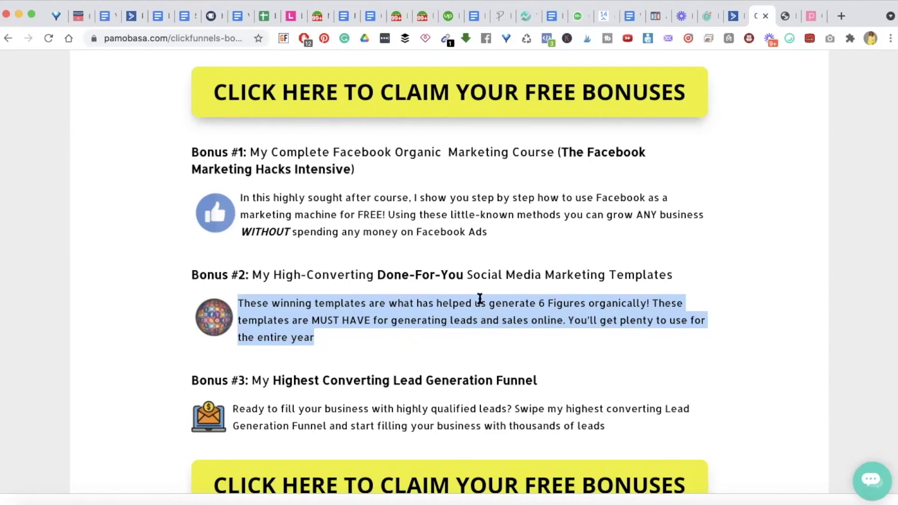
{"action": "triple_click", "coordinate": [410, 379]}
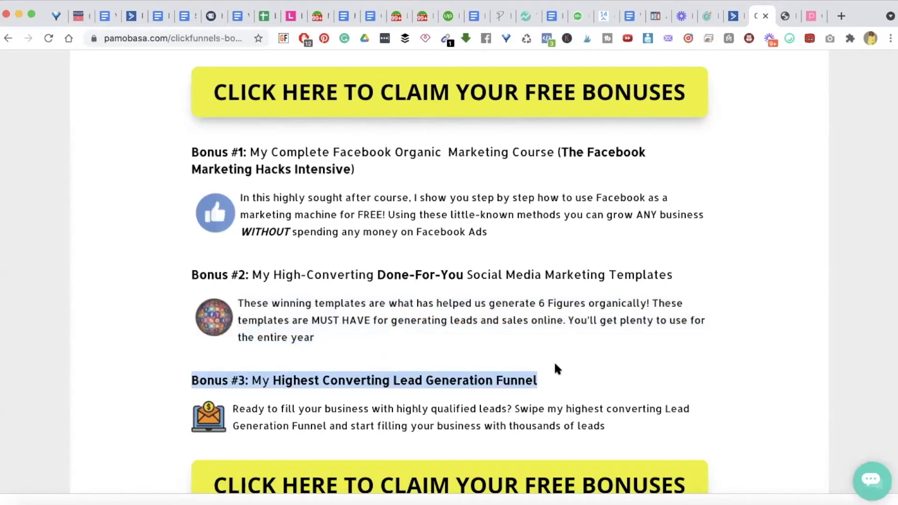
{"action": "scroll", "coordinate": [570, 391], "scroll_direction": "down", "scroll_amount": 1}
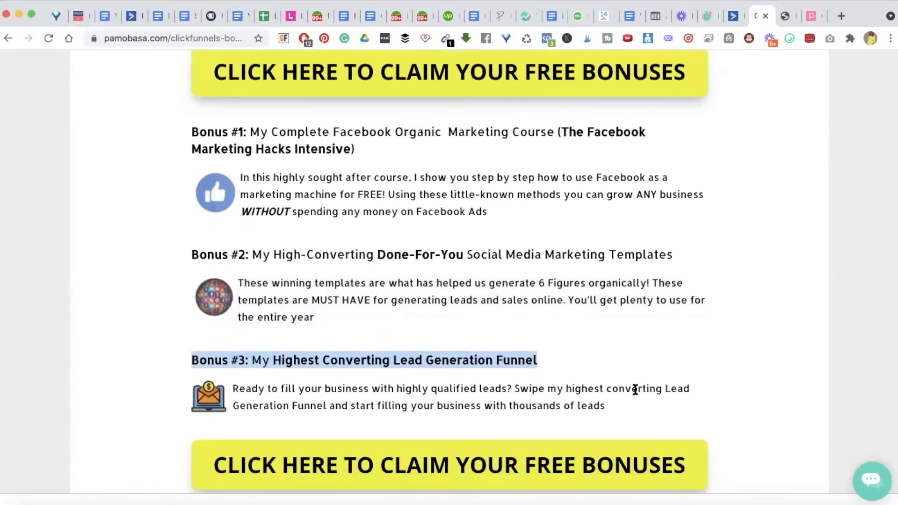
{"action": "triple_click", "coordinate": [583, 388]}
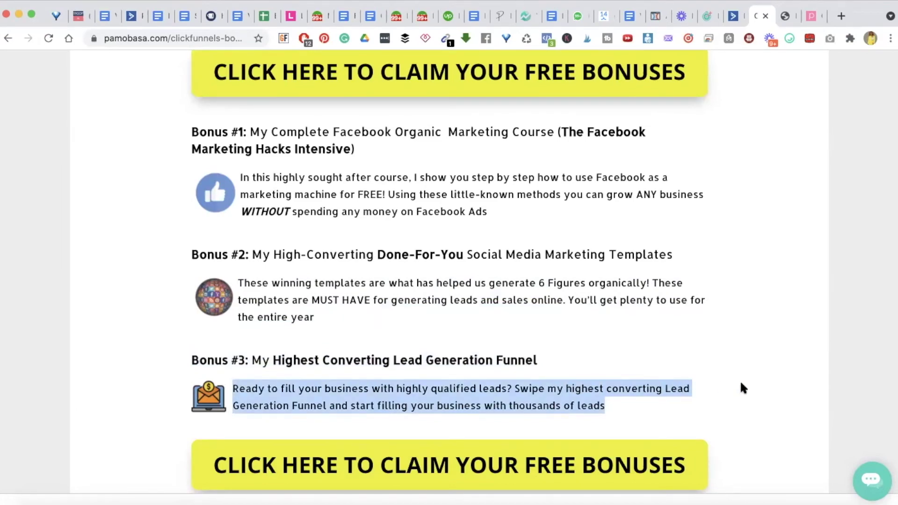
{"action": "left_click", "coordinate": [384, 393]}
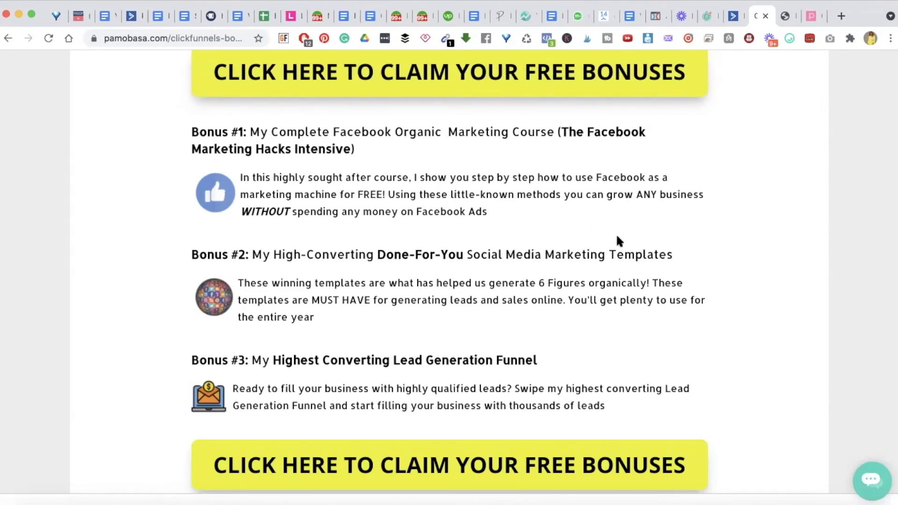
{"action": "scroll", "coordinate": [617, 240], "scroll_direction": "down", "scroll_amount": 8}
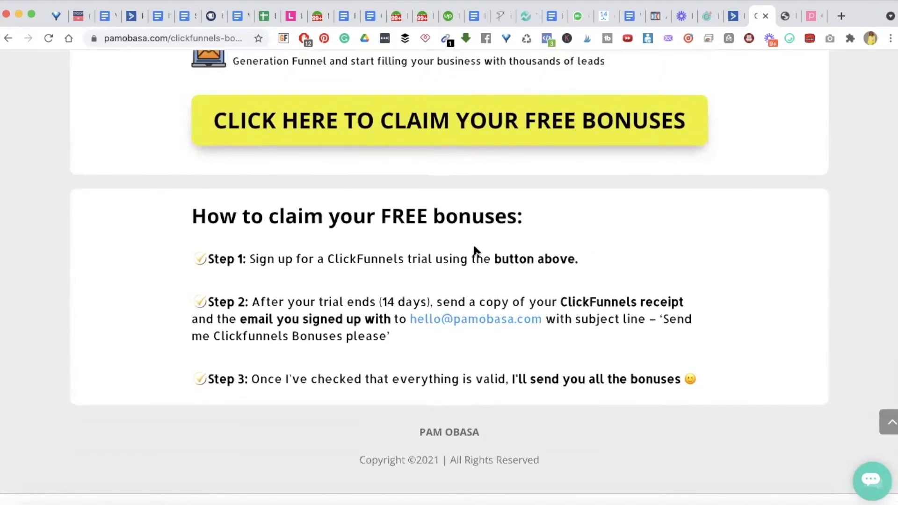
{"action": "triple_click", "coordinate": [296, 258]}
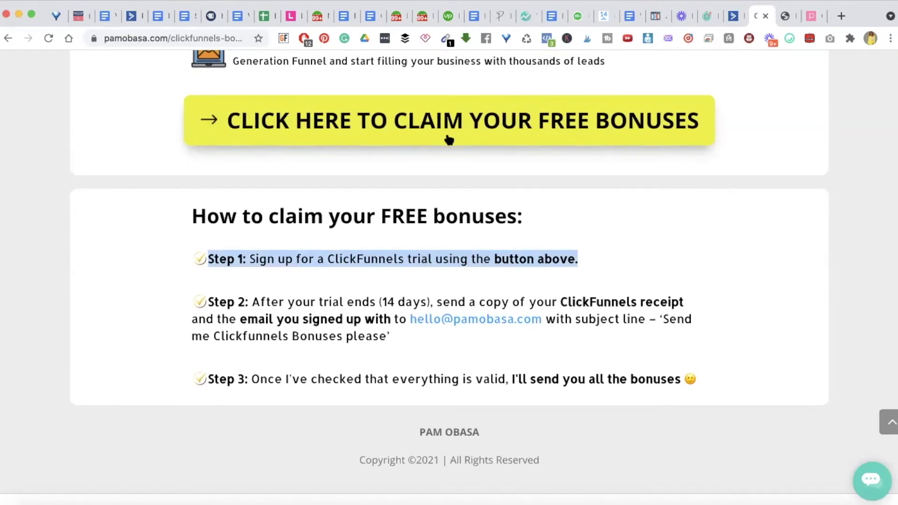
{"action": "triple_click", "coordinate": [325, 327]}
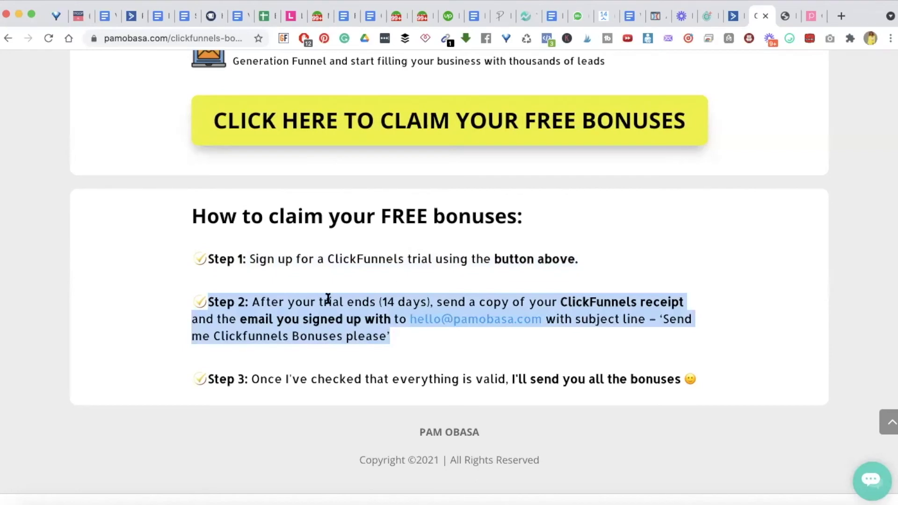
{"action": "left_click_drag", "start_coordinate": [435, 303], "coordinate": [531, 321]}
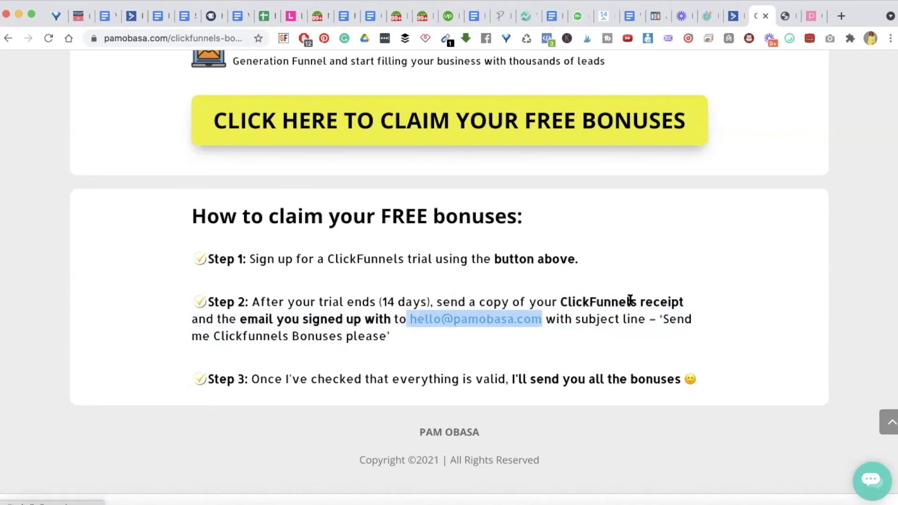
{"action": "left_click_drag", "start_coordinate": [662, 319], "coordinate": [665, 326]}
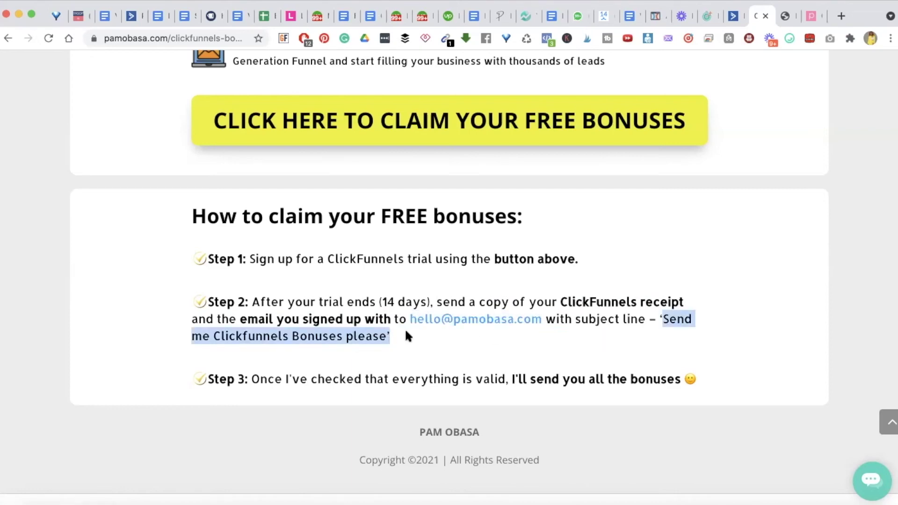
{"action": "triple_click", "coordinate": [362, 378]}
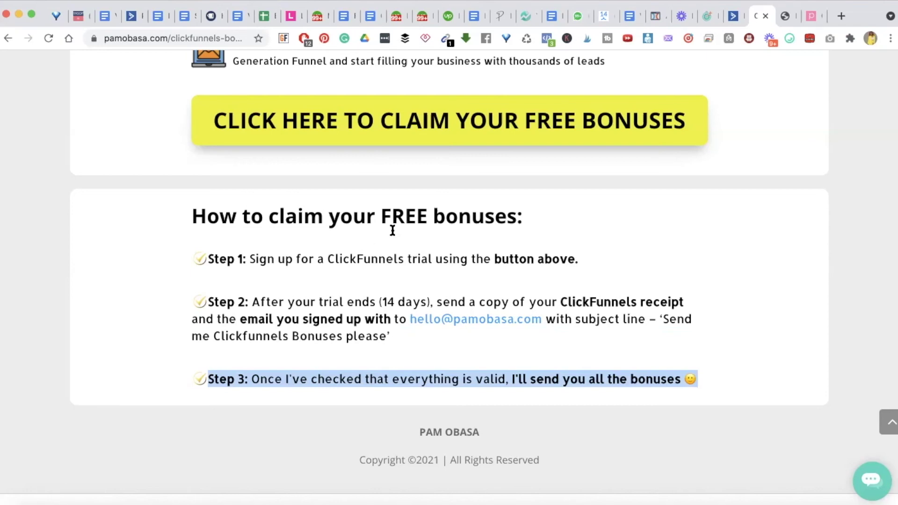
{"action": "scroll", "coordinate": [393, 234], "scroll_direction": "up", "scroll_amount": 7}
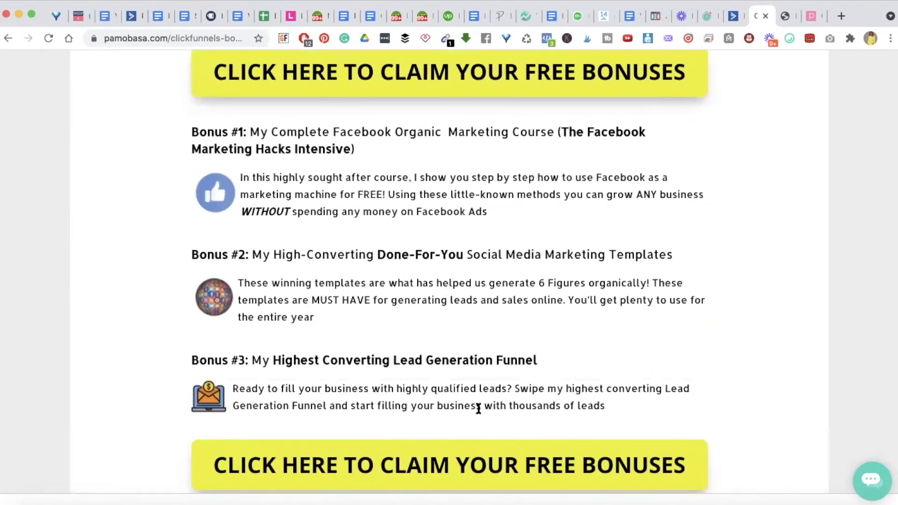